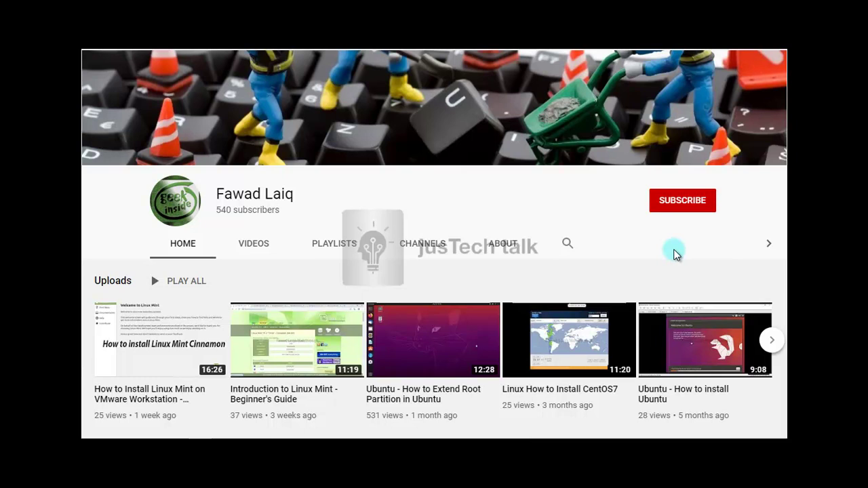
# Step: Subscribe to the YouTube channel and set its notification bell to All
pyautogui.click(687, 205)
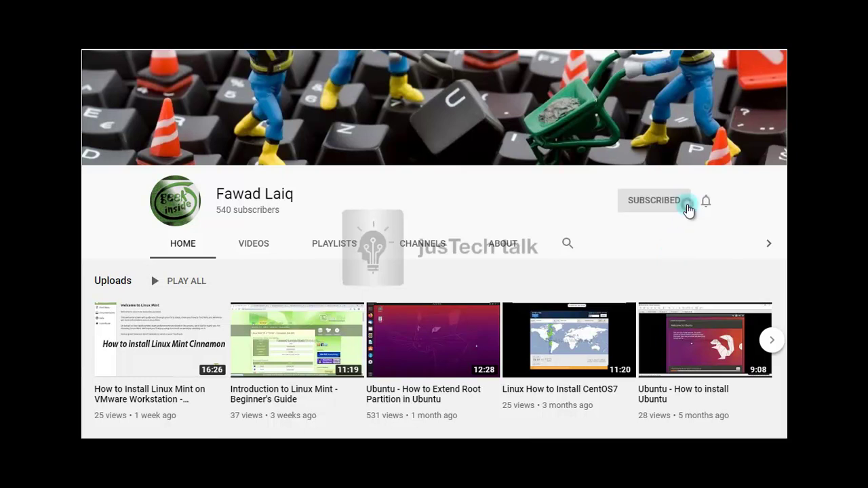
pyautogui.click(704, 204)
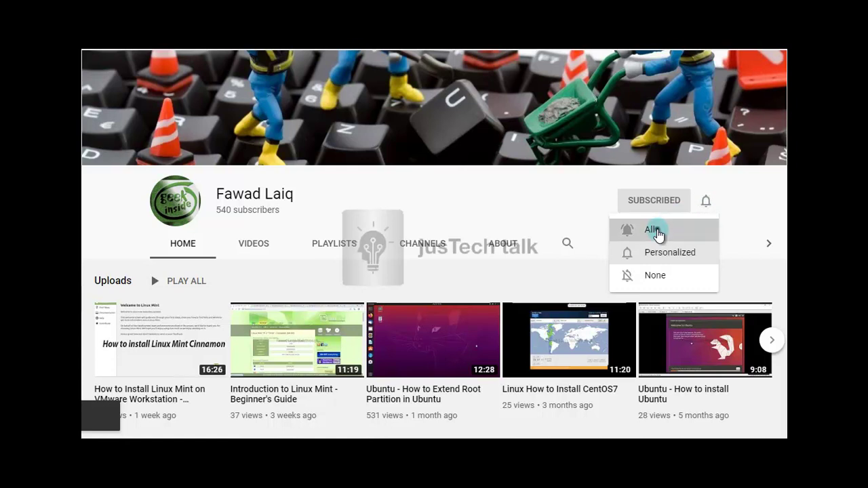
pyautogui.click(657, 230)
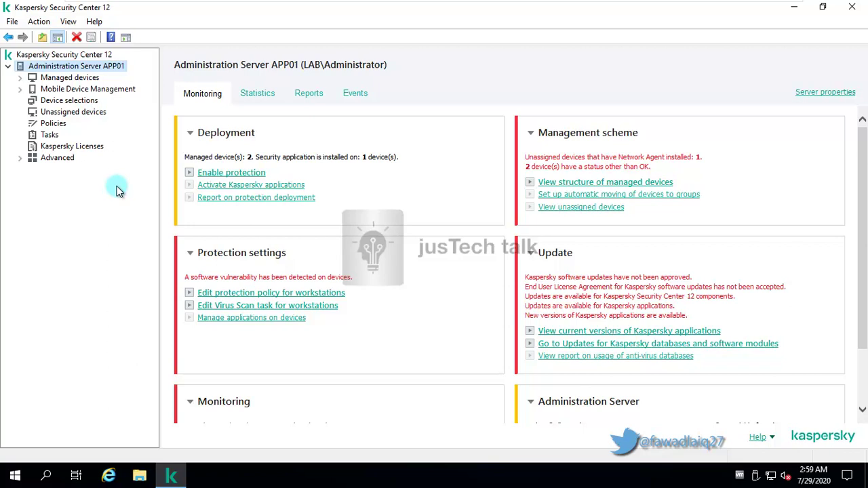
# Step: Browse the Tasks list and the Test 1 and NewYork managed device groups' policies and tasks
pyautogui.click(47, 136)
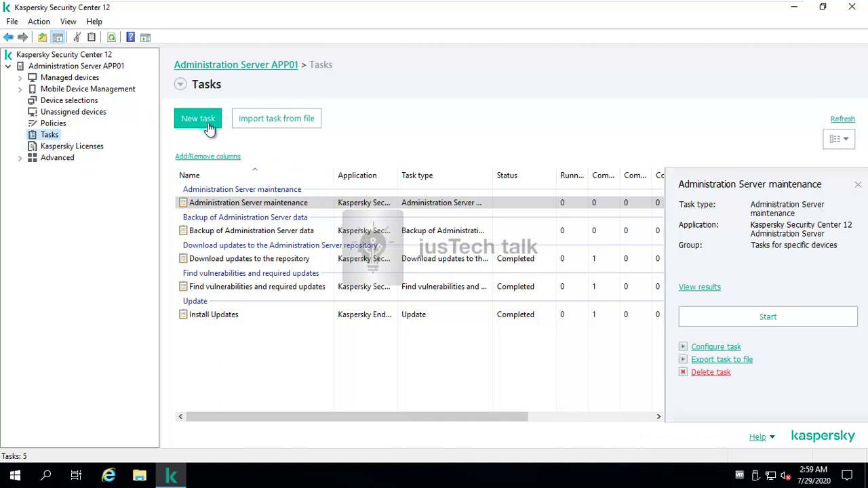
pyautogui.click(20, 77)
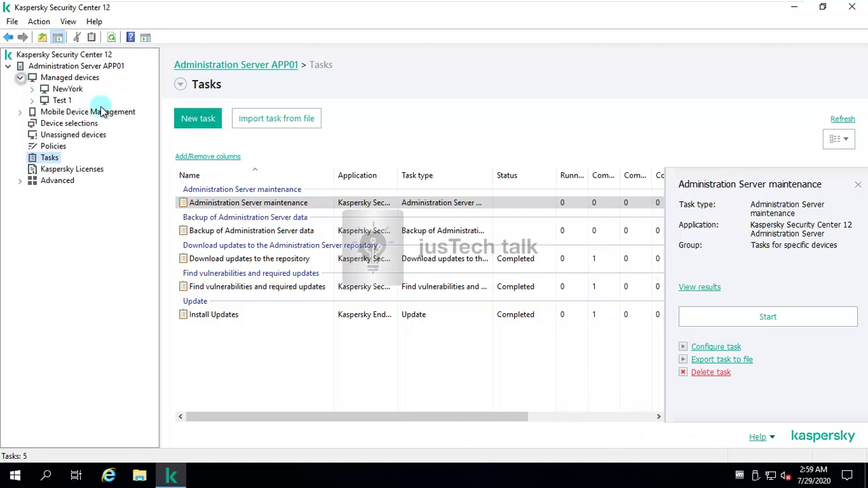
pyautogui.click(52, 103)
pyautogui.click(65, 88)
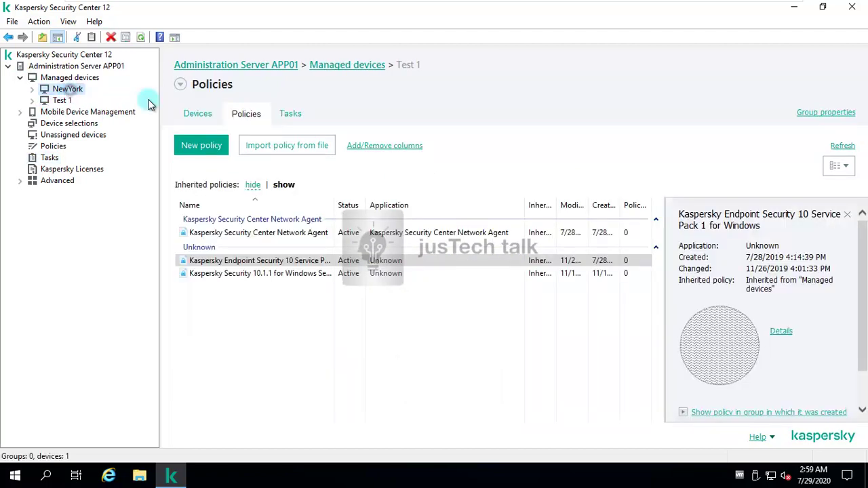
pyautogui.click(290, 113)
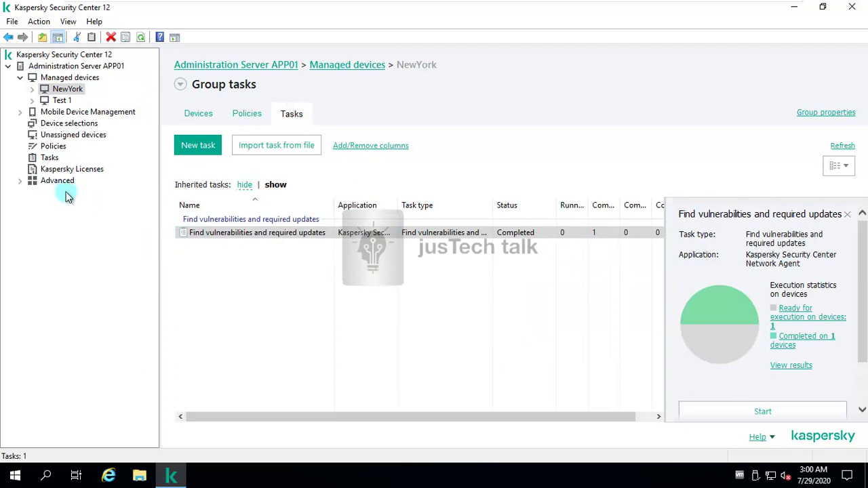
# Step: Return to the Tasks list, dismiss the group tasks error, and start a new task
pyautogui.click(51, 159)
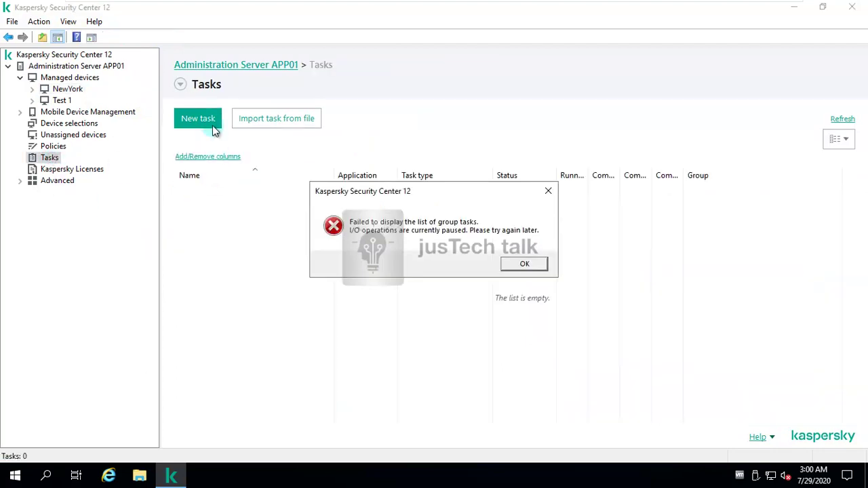
pyautogui.click(531, 263)
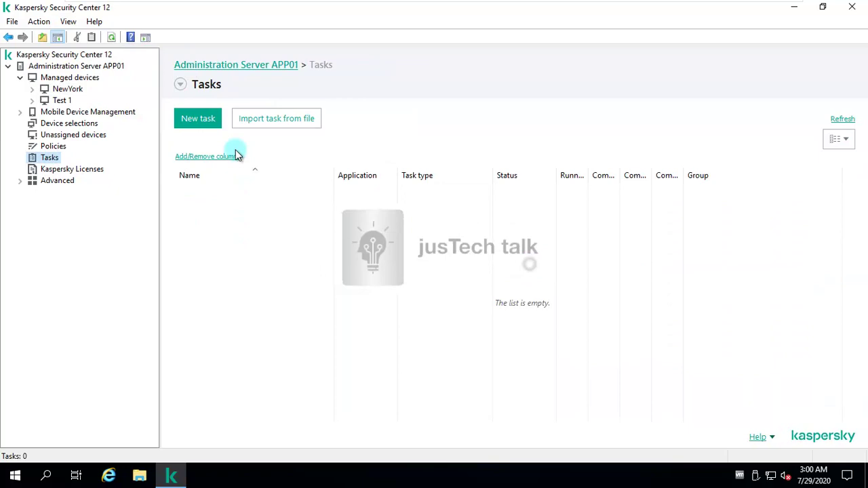
pyautogui.click(207, 122)
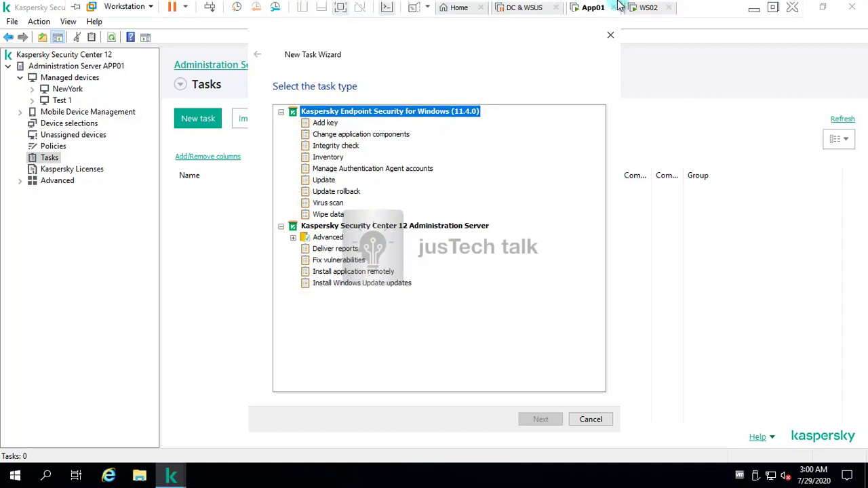
# Step: Choose Virus scan under Kaspersky Endpoint Security for Windows as the new task type
pyautogui.click(332, 203)
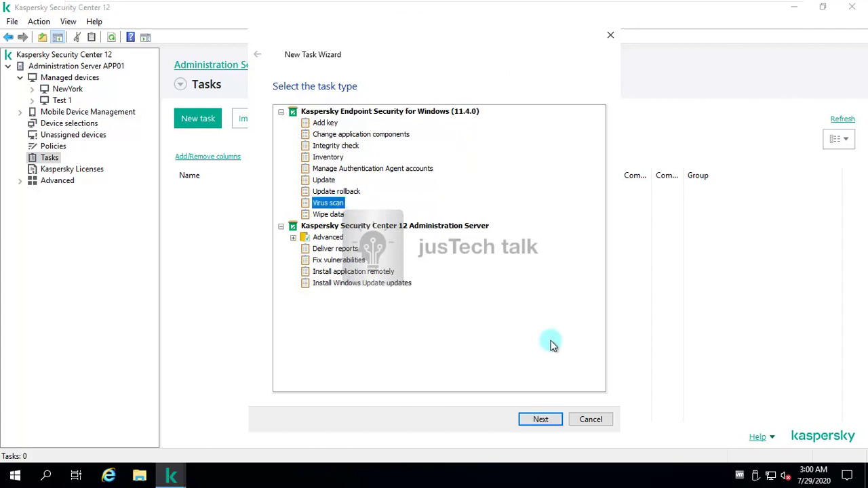
pyautogui.click(540, 419)
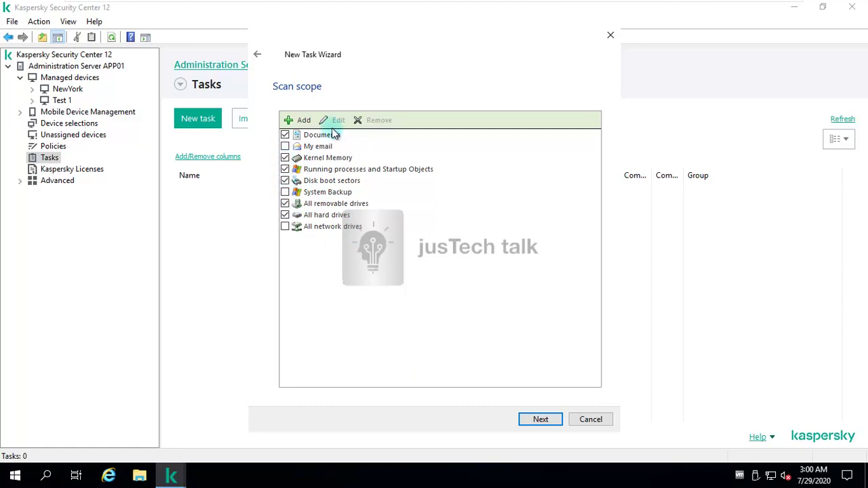
# Step: Keep the default scan scope and disinfect-then-delete action, leaving Advanced Disinfection and idle-only scanning off
pyautogui.click(541, 419)
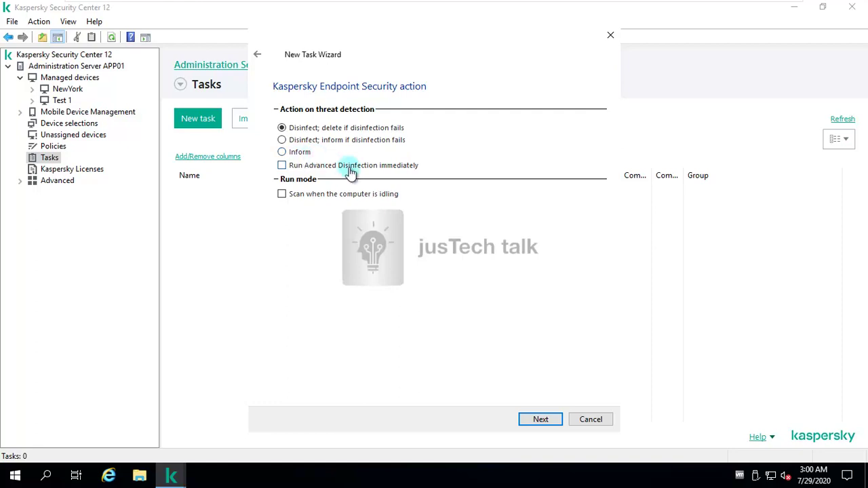
pyautogui.click(283, 167)
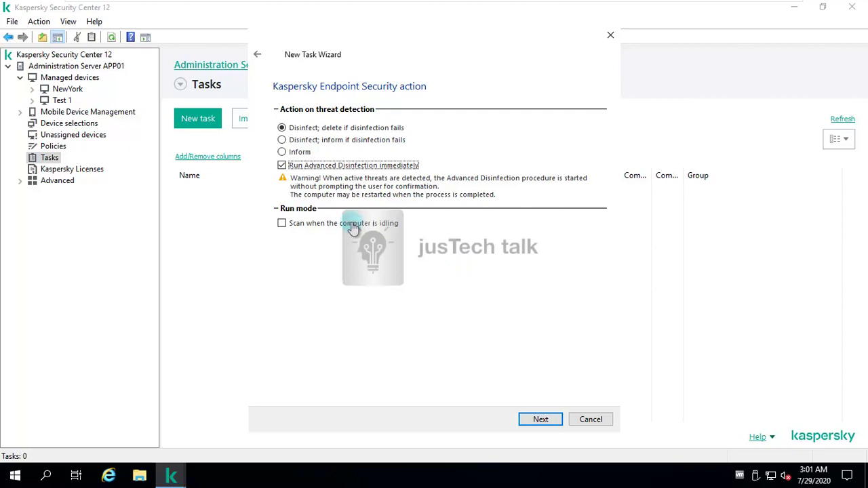
pyautogui.click(283, 166)
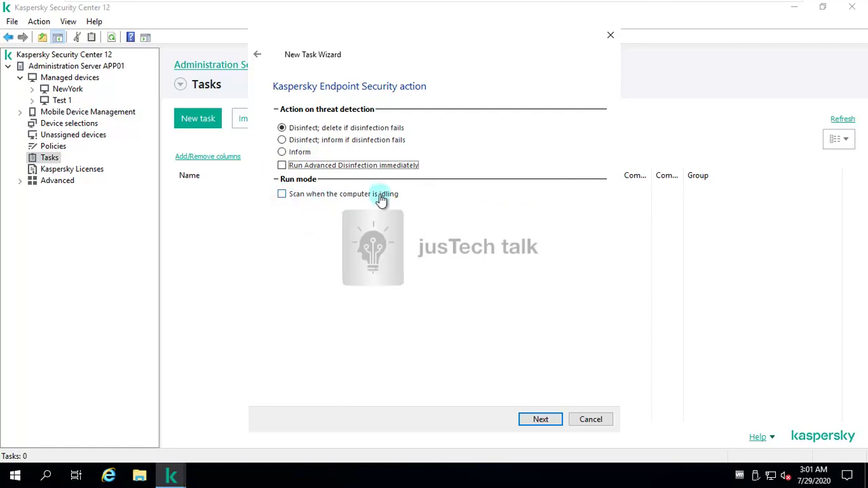
pyautogui.click(282, 194)
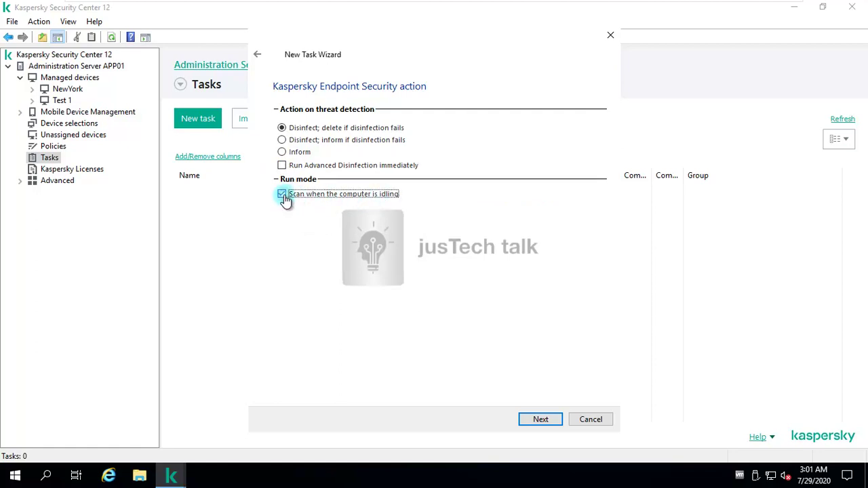
pyautogui.click(283, 194)
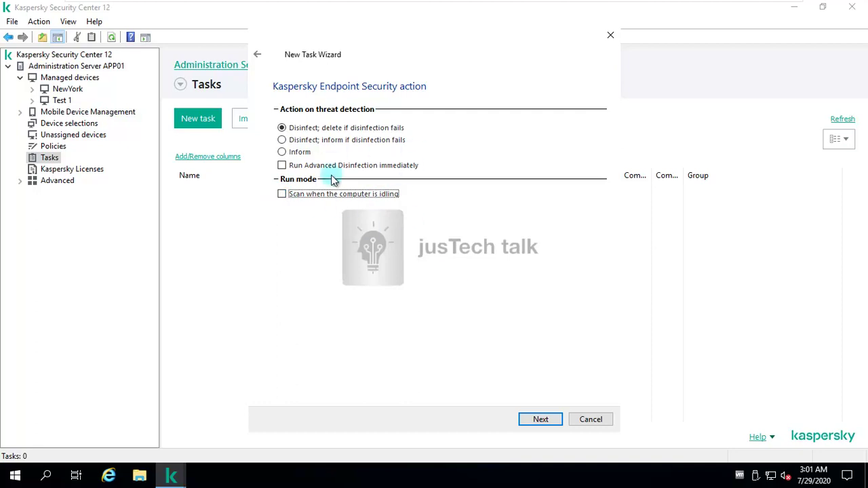
pyautogui.click(541, 420)
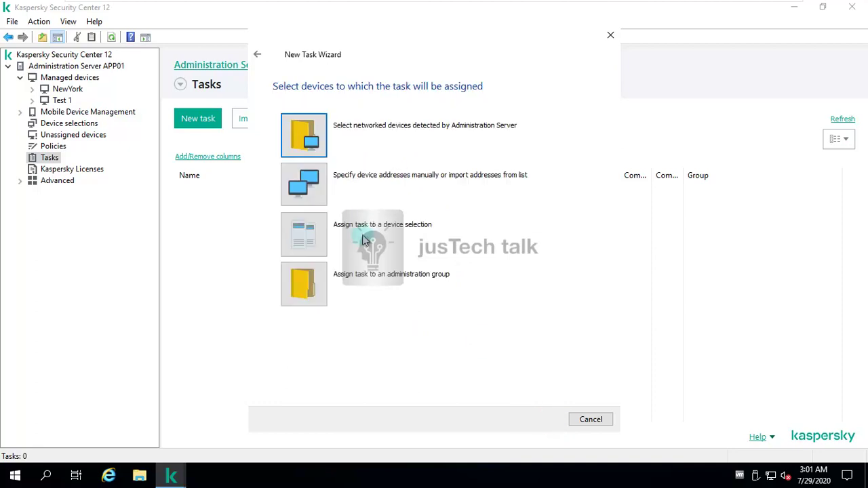
# Step: Select networked device WS02 from Managed devices > NewYork as the task target
pyautogui.click(307, 139)
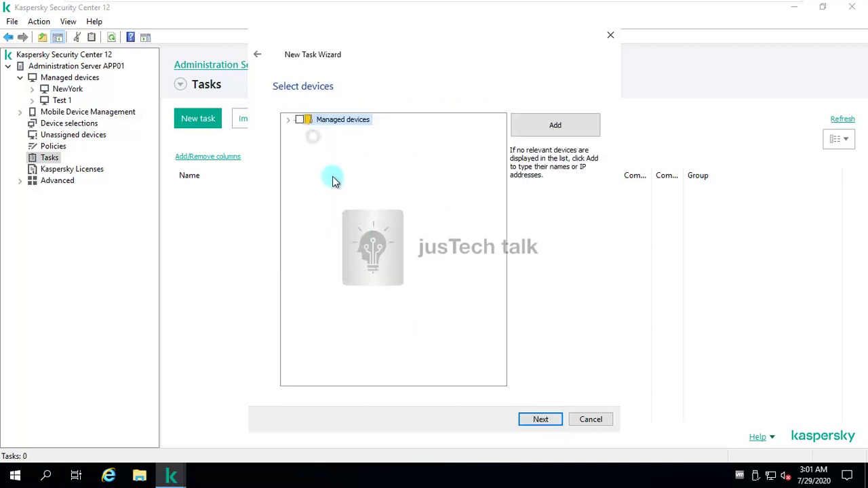
pyautogui.click(288, 120)
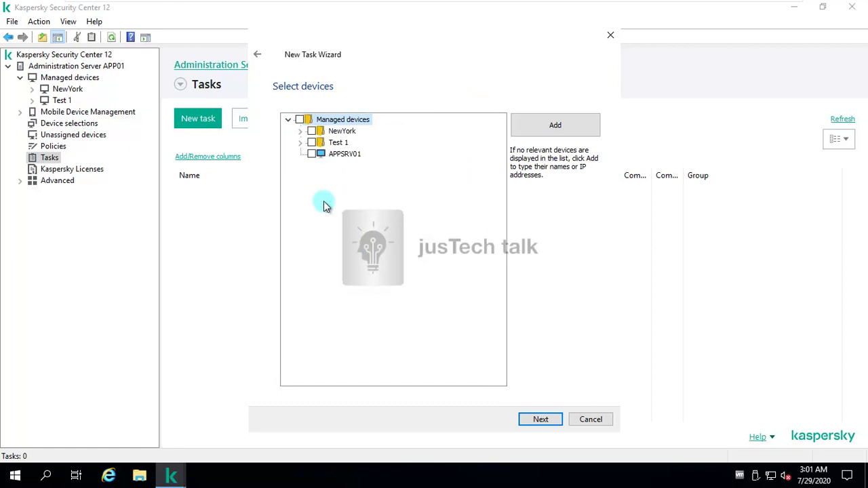
pyautogui.click(300, 131)
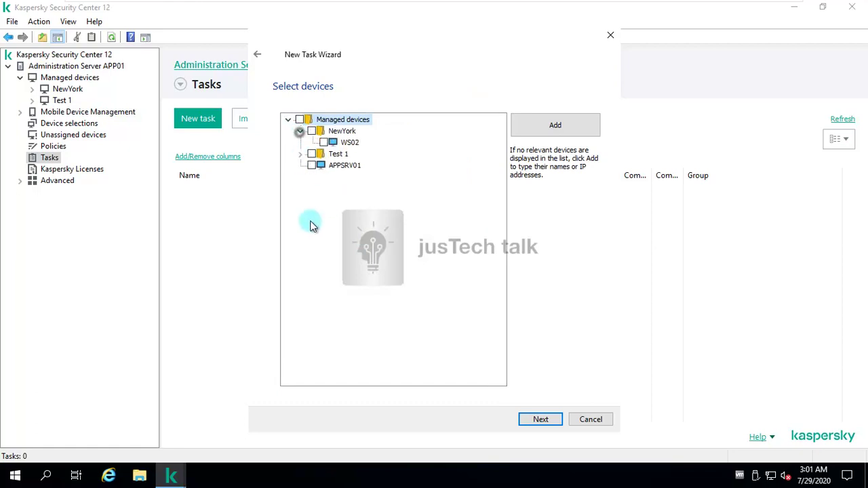
pyautogui.click(325, 144)
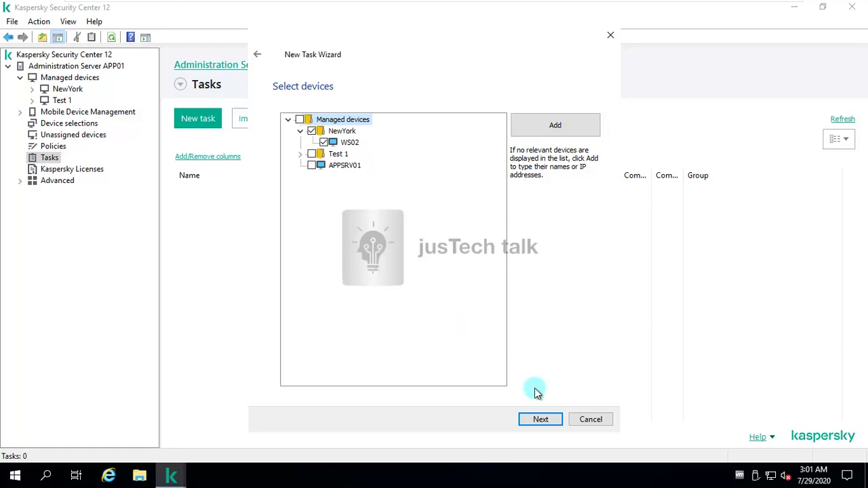
pyautogui.click(548, 417)
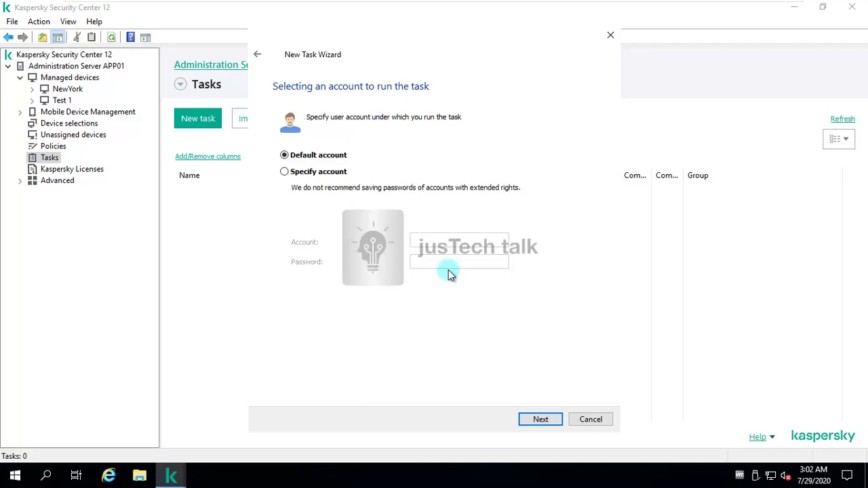
# Step: Keep the Default account and set the scheduled start to Weekly, Sunday at 6:00 PM
pyautogui.click(541, 419)
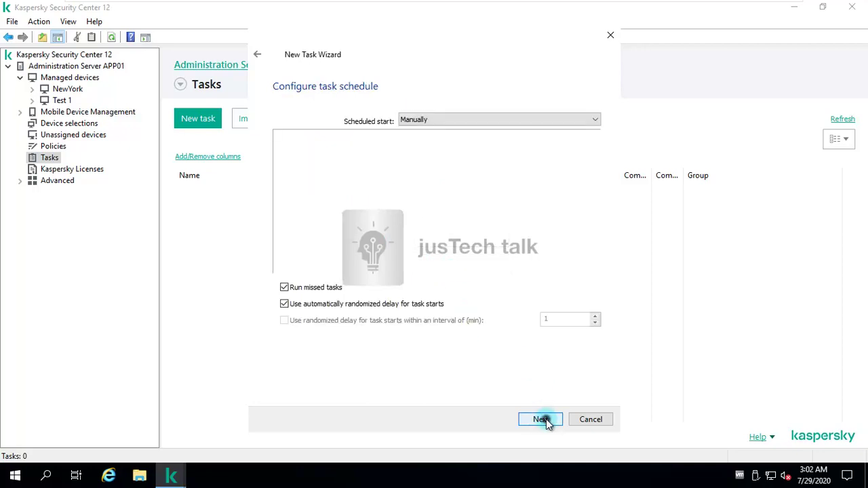
pyautogui.click(513, 121)
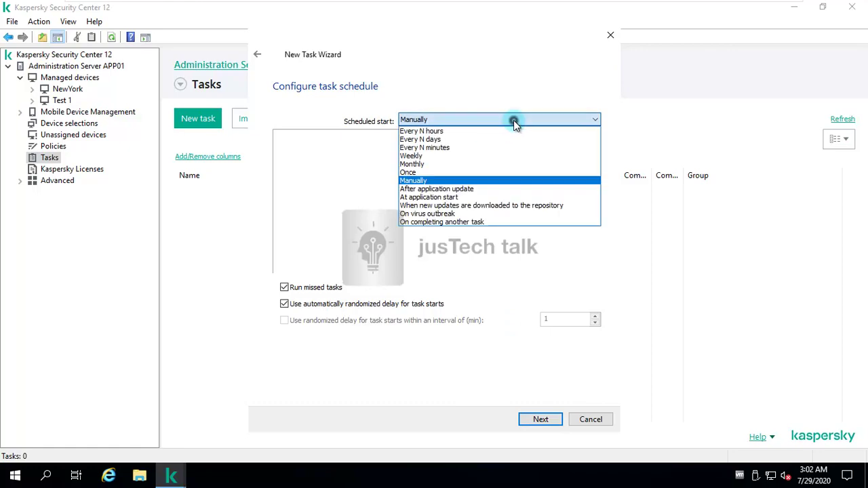
pyautogui.click(420, 157)
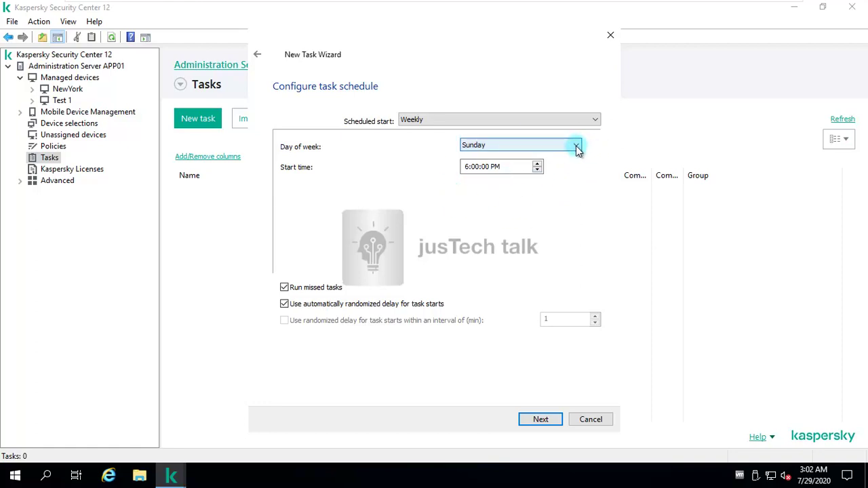
pyautogui.click(551, 419)
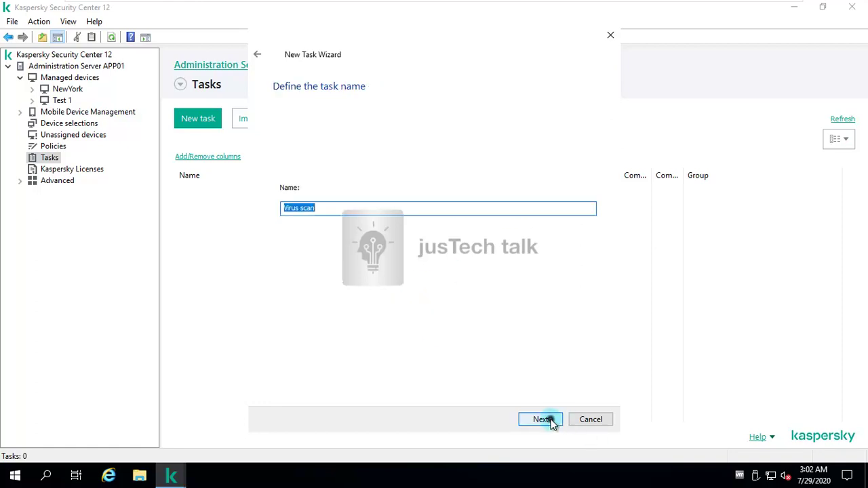
# Step: Keep the name 'Virus scan', enable running it after the wizard finishes, and finish
pyautogui.click(318, 211)
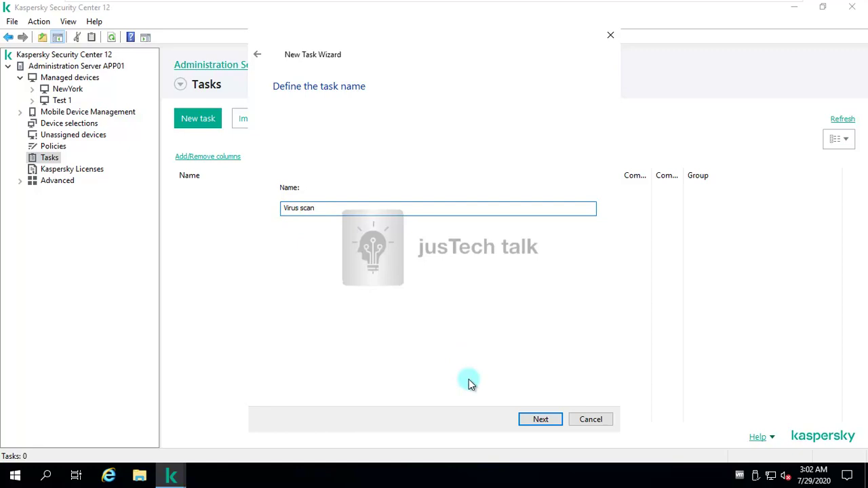
pyautogui.click(548, 419)
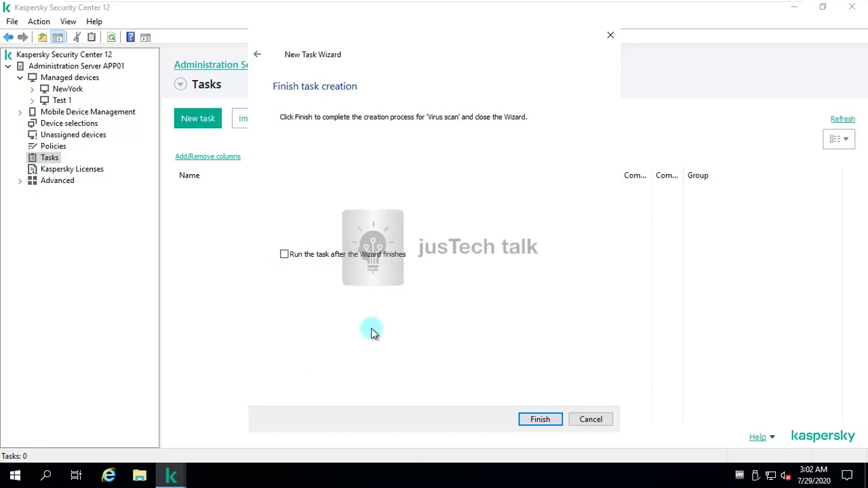
pyautogui.click(285, 254)
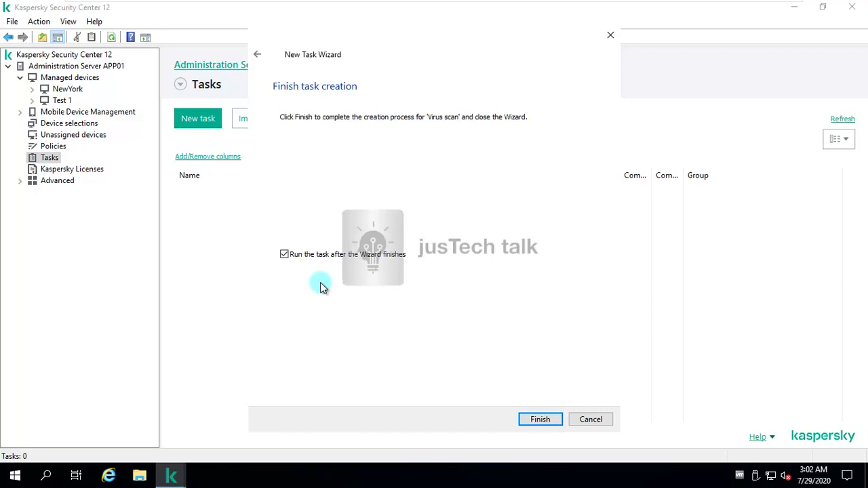
pyautogui.click(539, 419)
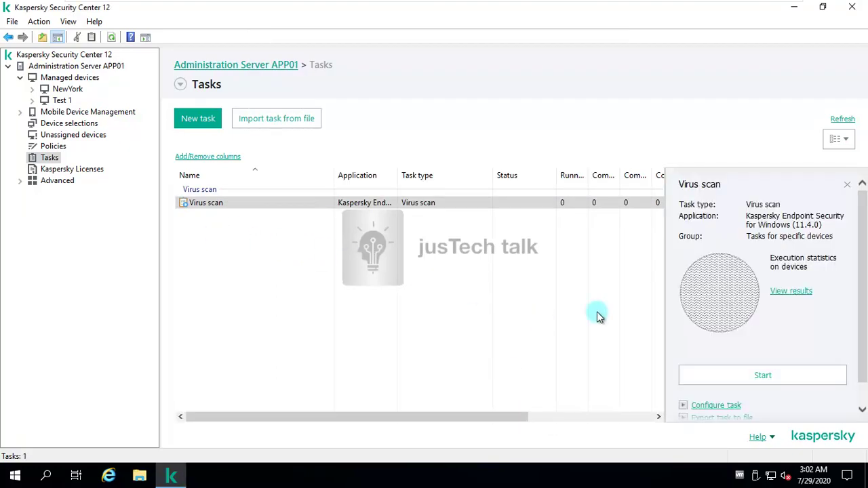
# Step: Review the Virus scan task's results for WS02 twice until it shows as running
pyautogui.click(797, 295)
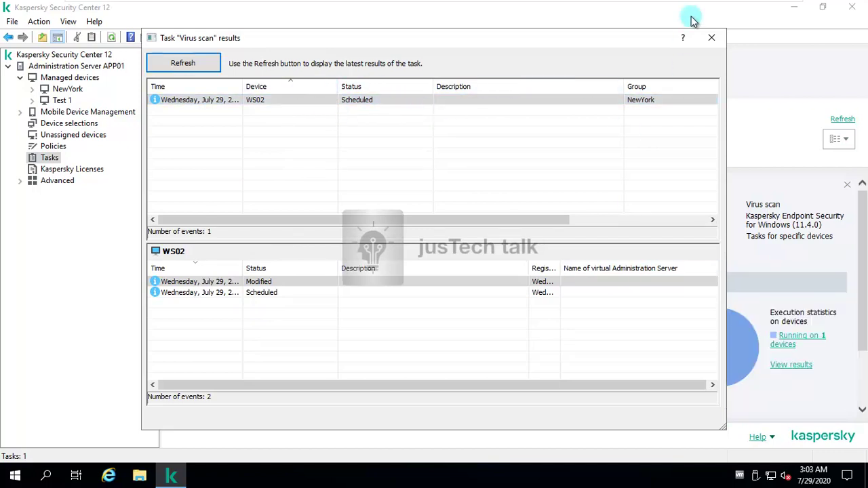
pyautogui.click(713, 38)
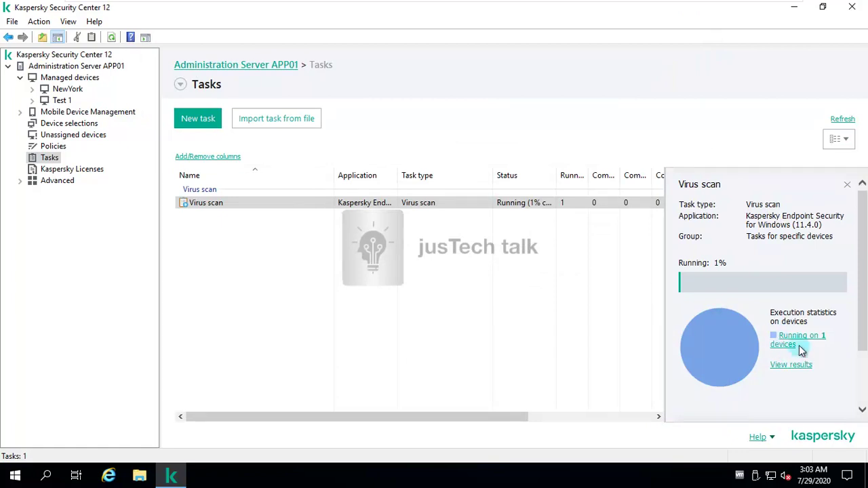
pyautogui.click(793, 366)
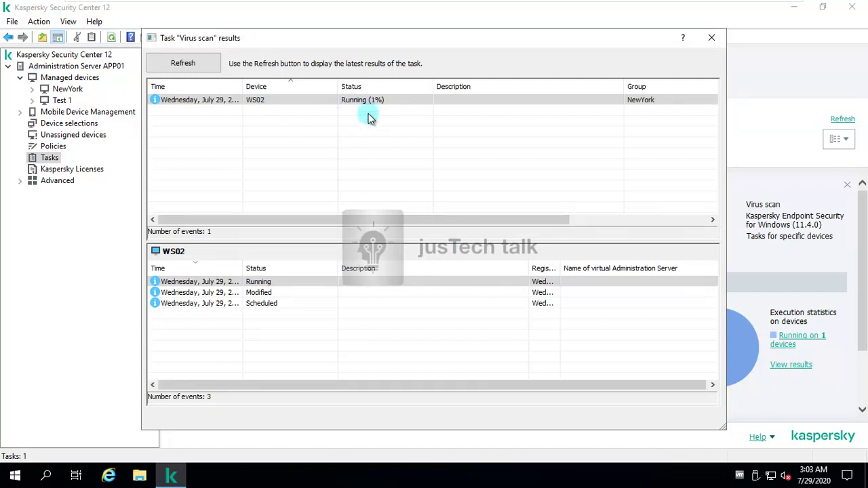
pyautogui.click(711, 38)
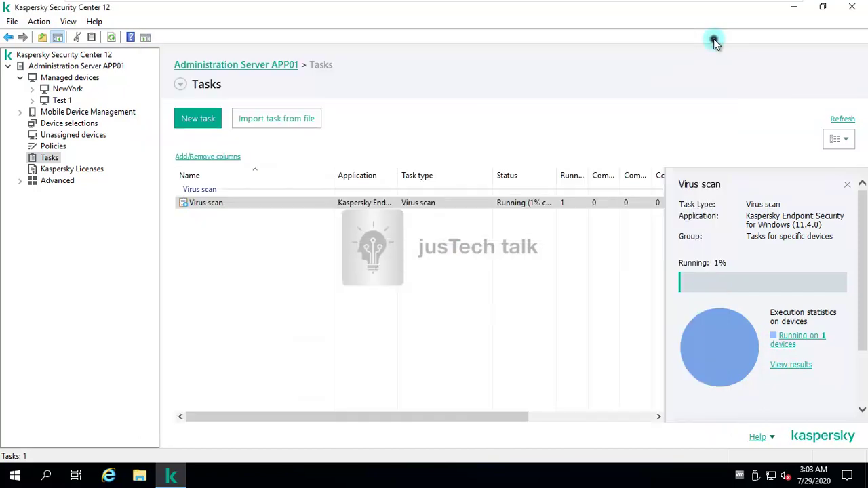
# Step: On the WS02 VM, confirm in Kaspersky Endpoint Security's Tasks that the Virus scan is running, then return to APP01
pyautogui.moveTo(646, 6)
pyautogui.click(649, 9)
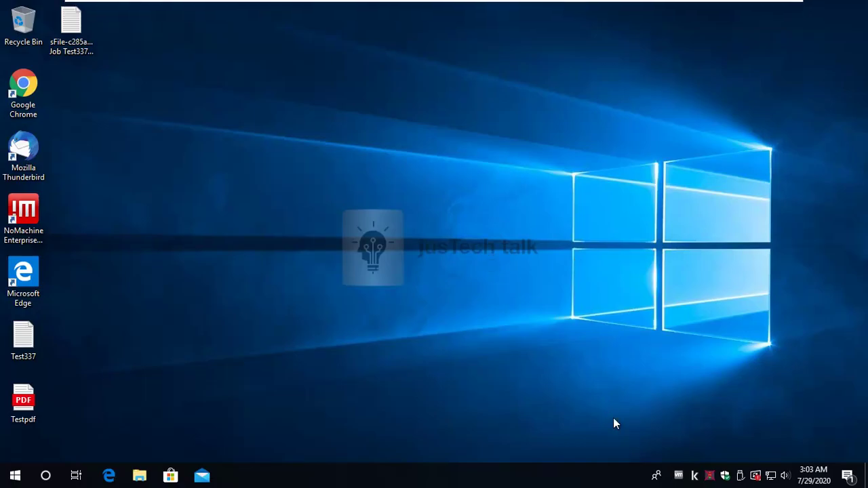
pyautogui.click(695, 478)
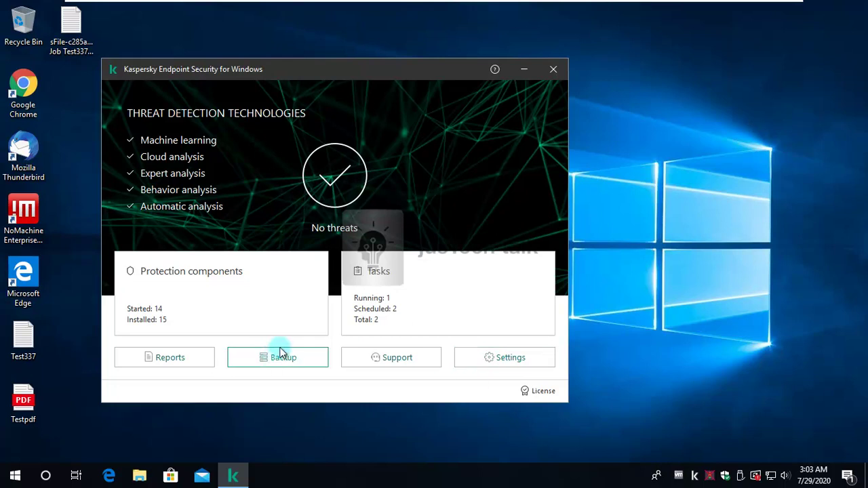
pyautogui.click(368, 310)
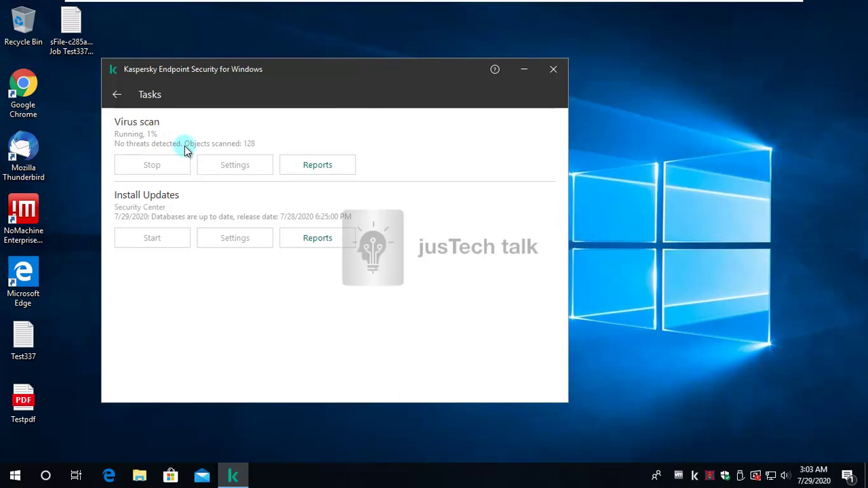
pyautogui.click(555, 76)
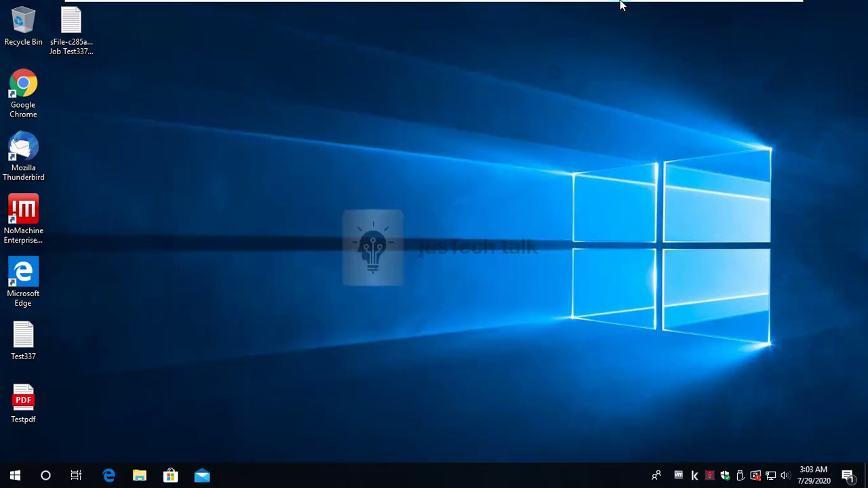
pyautogui.moveTo(619, 4)
pyautogui.click(592, 10)
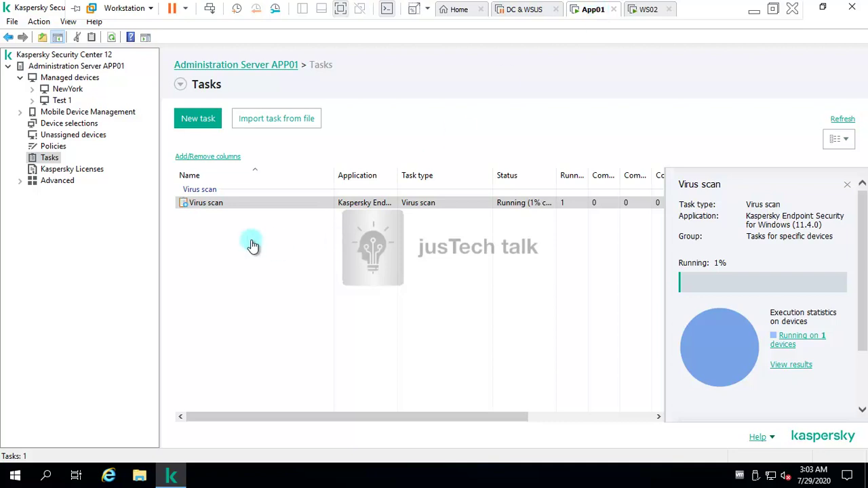
pyautogui.click(212, 212)
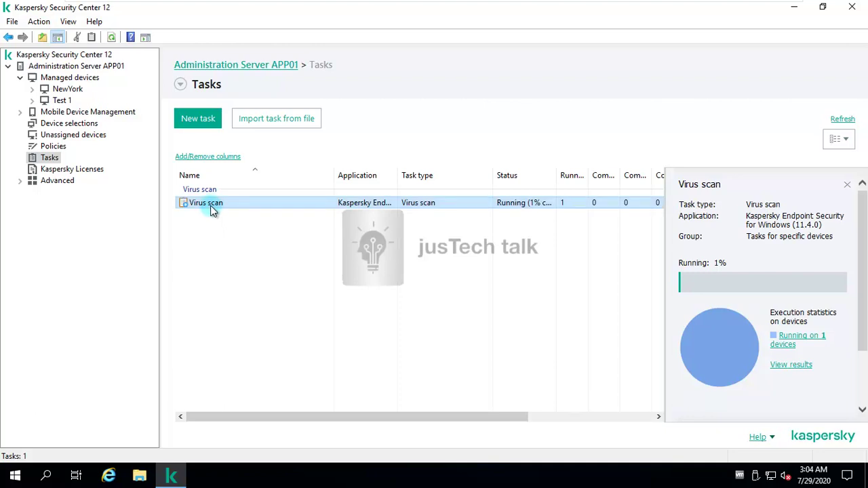
pyautogui.rightClick(210, 207)
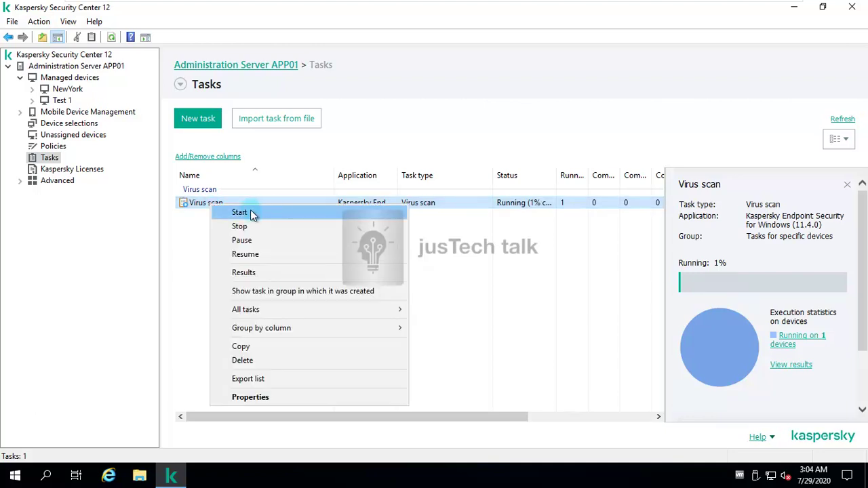
pyautogui.click(192, 276)
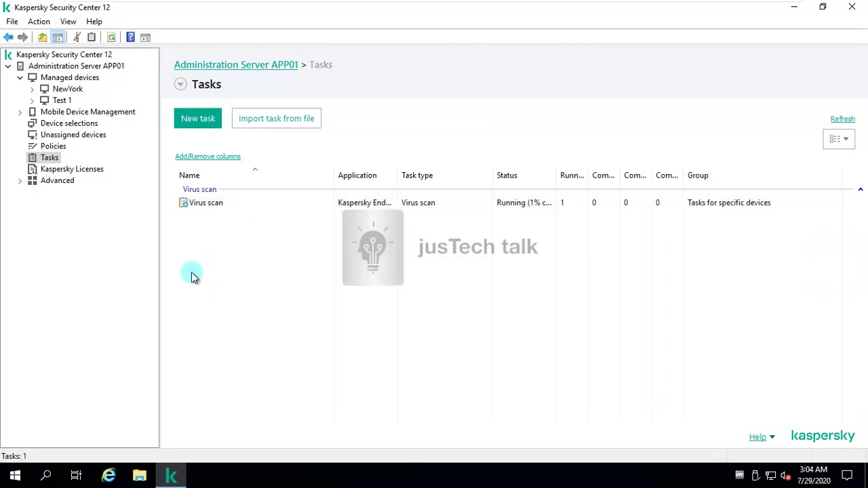
pyautogui.click(210, 213)
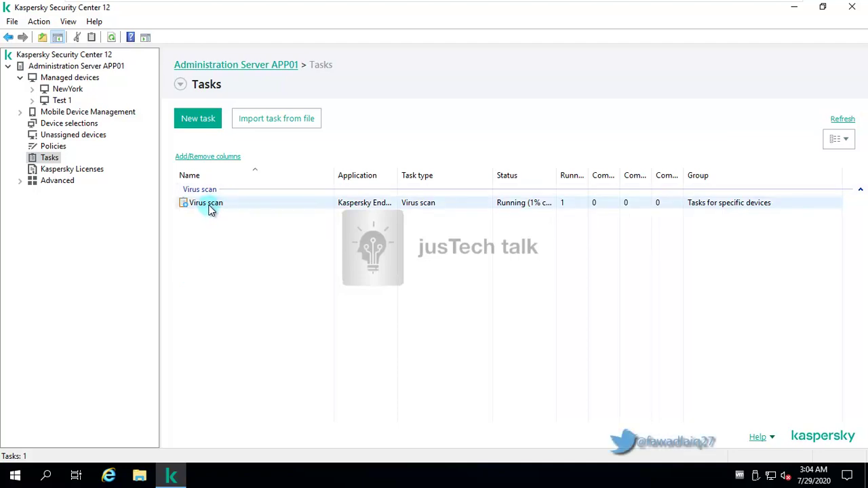
# Step: Open the Virus scan task's Properties and review its Notification and Devices (WS02) sections
pyautogui.rightClick(210, 210)
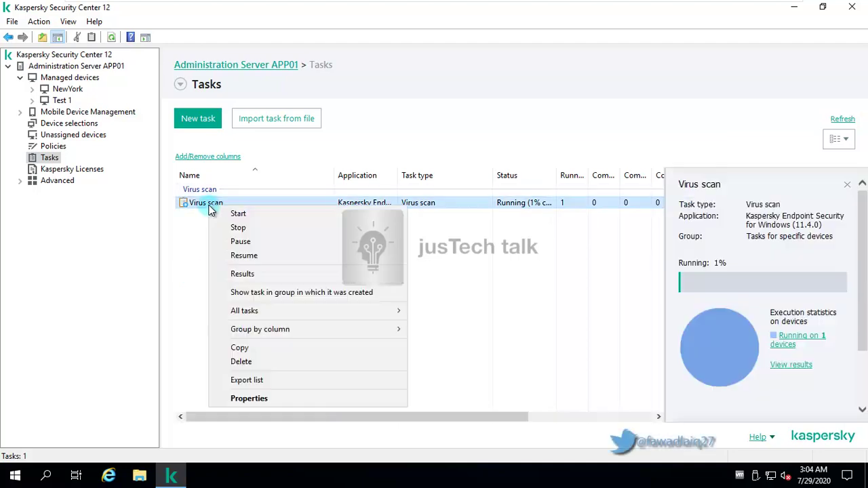
pyautogui.click(275, 398)
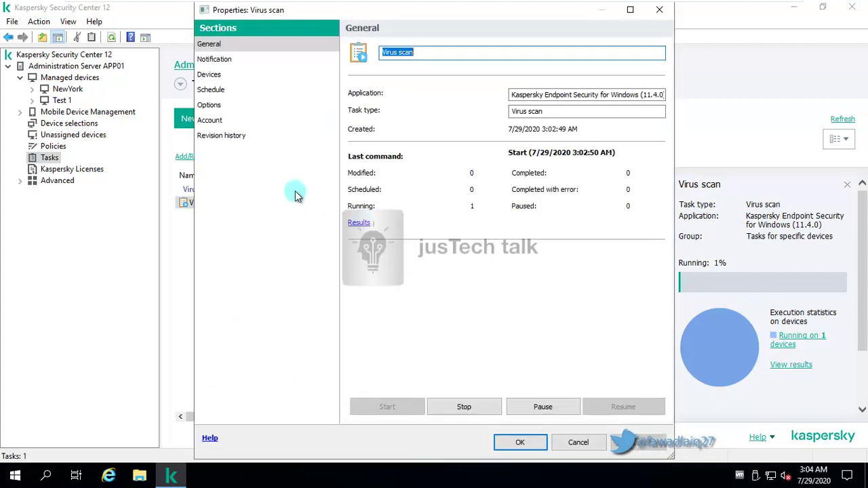
pyautogui.click(220, 61)
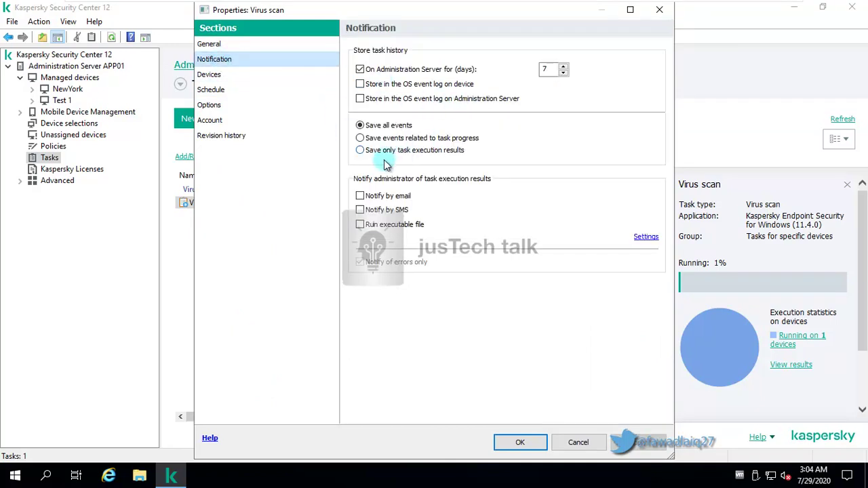
pyautogui.click(213, 76)
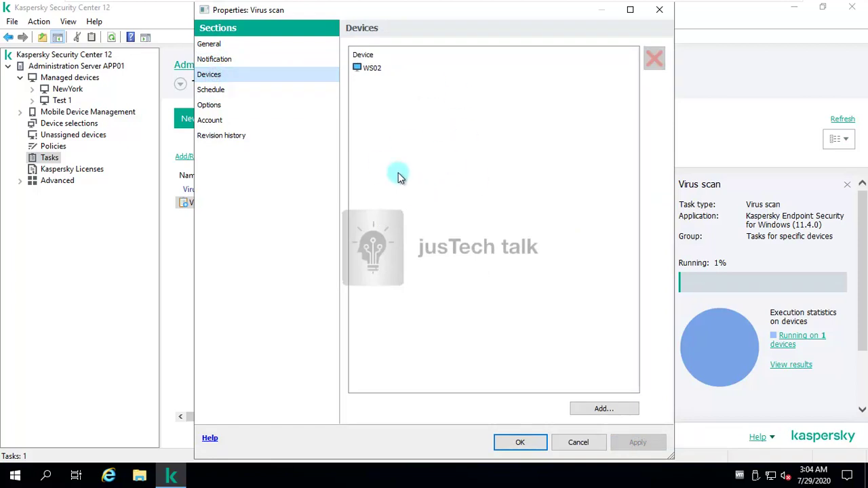
# Step: Check the schedule stays Weekly, Sunday 6:00 PM, then view the scan Options section
pyautogui.click(215, 90)
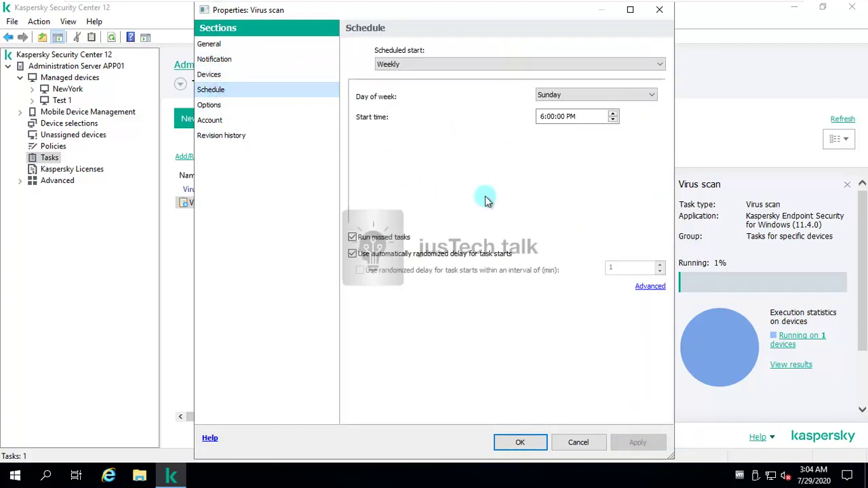
pyautogui.click(660, 64)
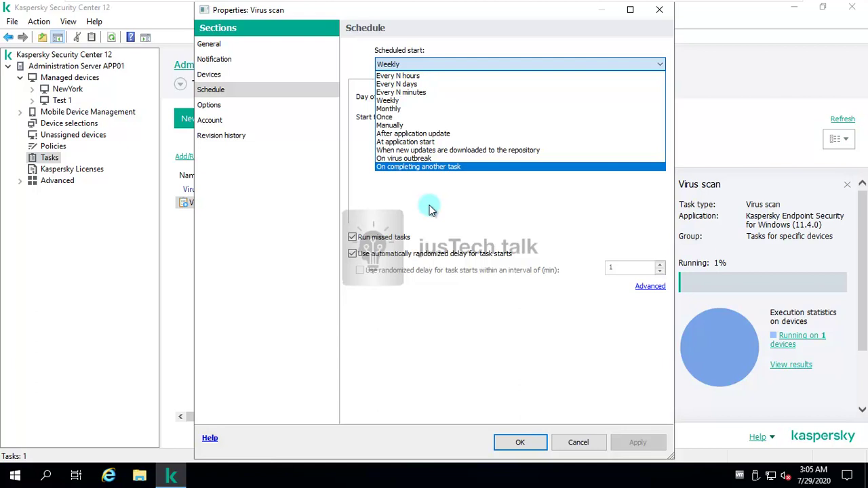
pyautogui.click(430, 209)
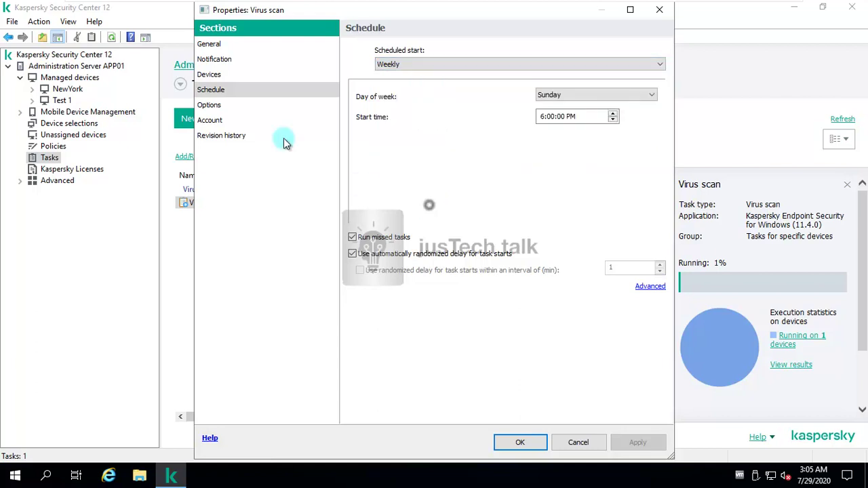
pyautogui.click(211, 105)
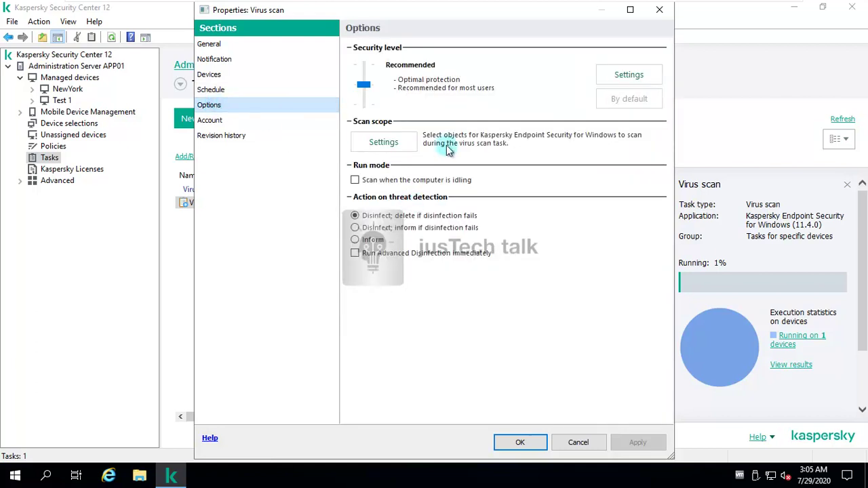
# Step: Review the security level's file type and scan method settings, then close them unchanged
pyautogui.click(629, 75)
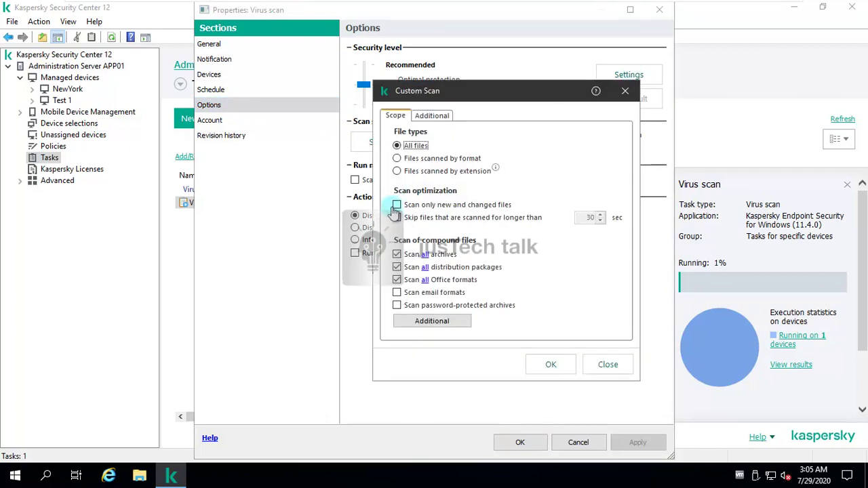
pyautogui.click(442, 116)
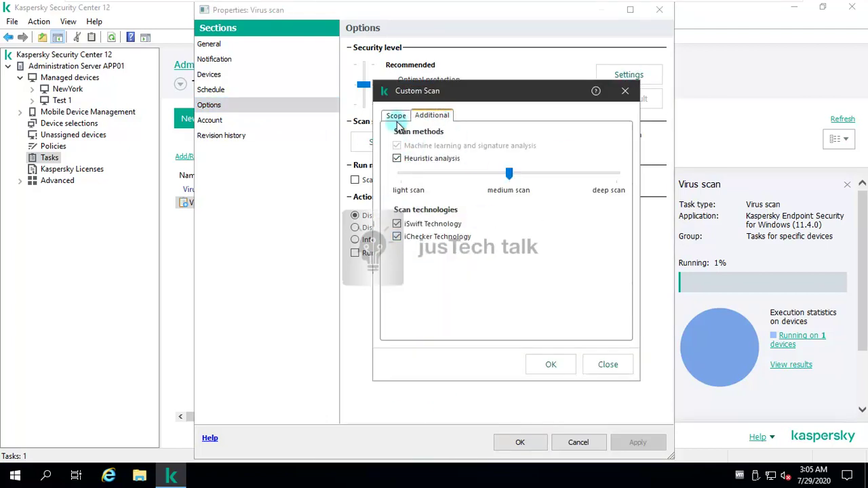
pyautogui.click(395, 115)
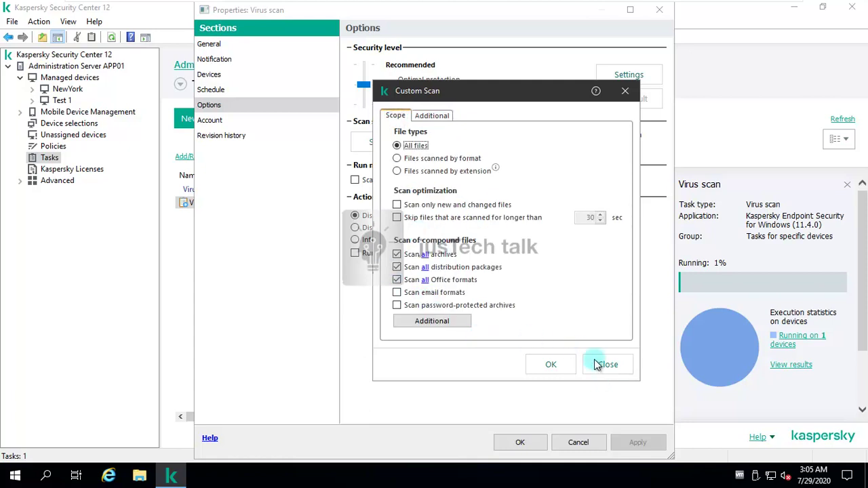
pyautogui.click(612, 368)
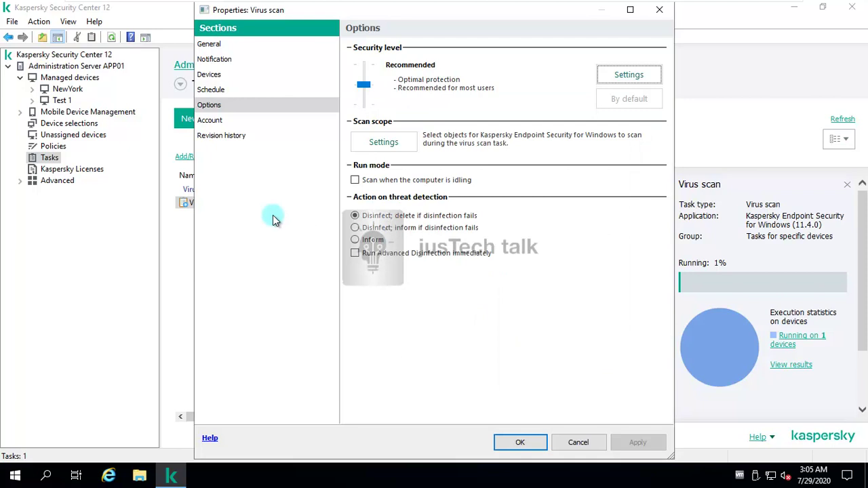
# Step: Check the scan scope, run-as account and revision history, then cancel the Virus scan properties
pyautogui.click(382, 143)
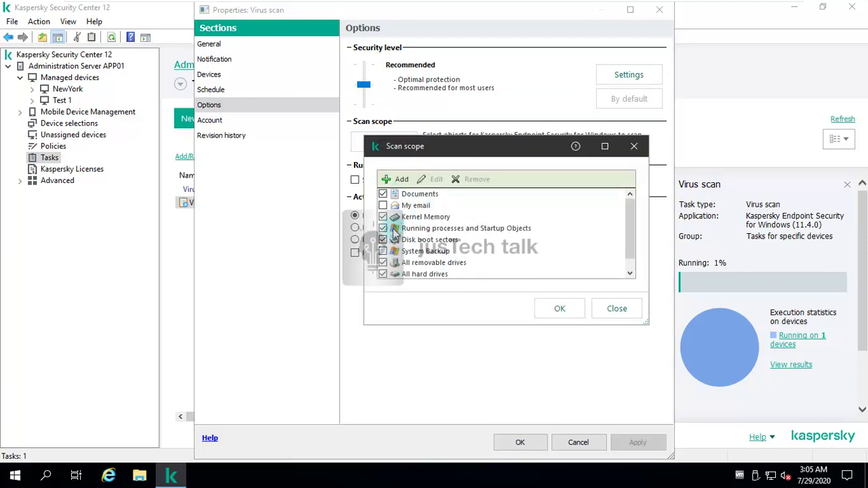
pyautogui.click(615, 309)
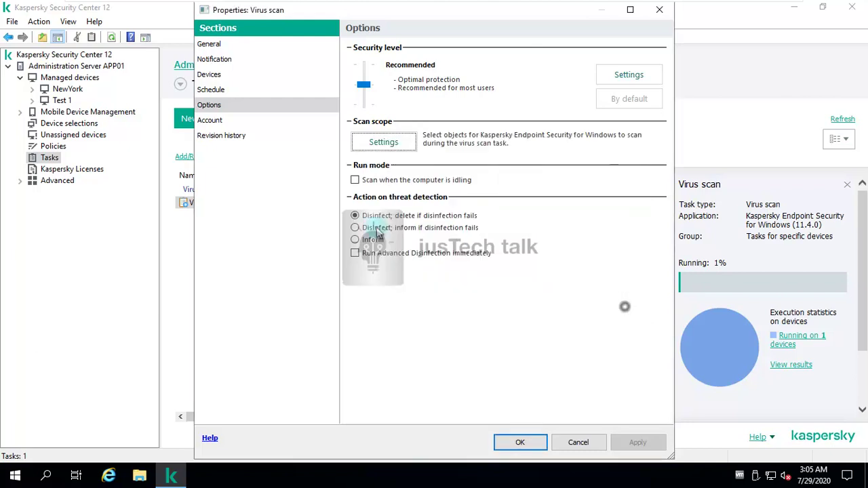
pyautogui.click(214, 121)
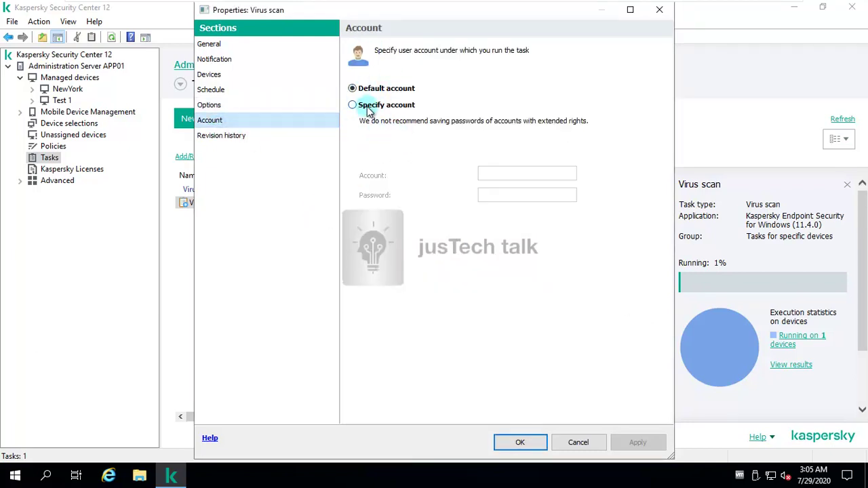
pyautogui.click(245, 138)
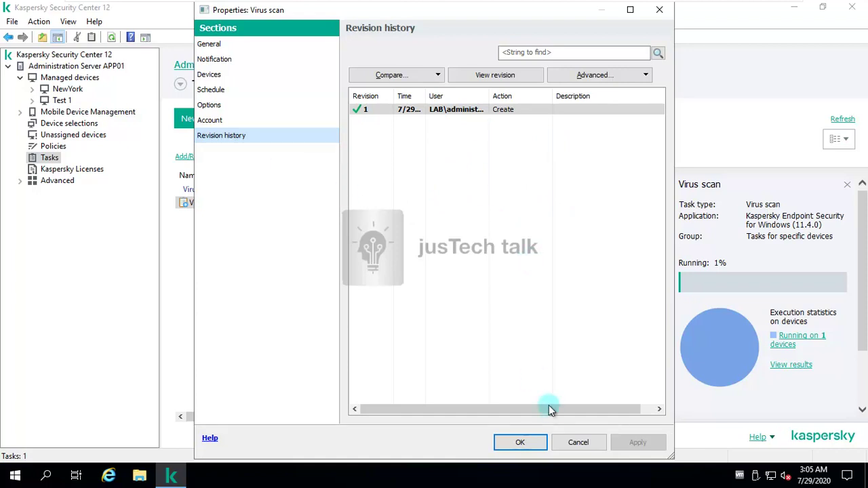
pyautogui.click(579, 442)
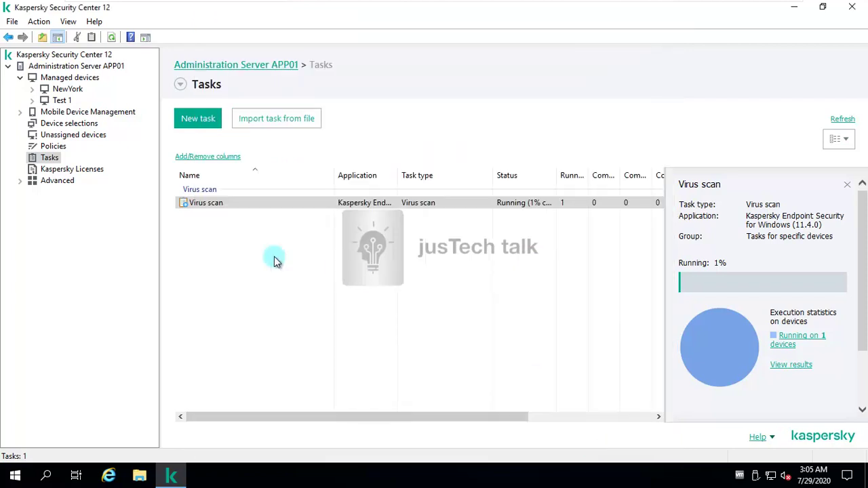